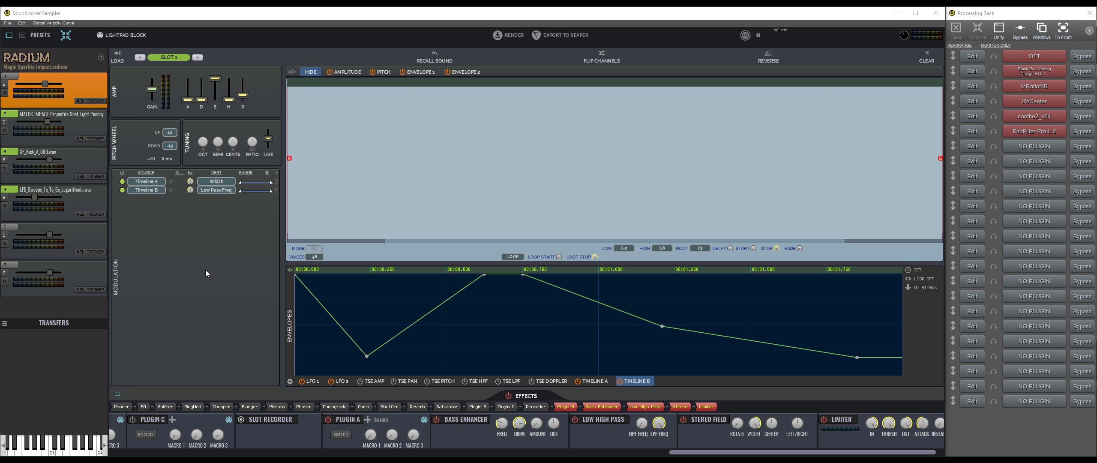
# Look through the layers of the Magic Sparkle Impact preset in slots 4, 2 and 1
pyautogui.click(99, 206)
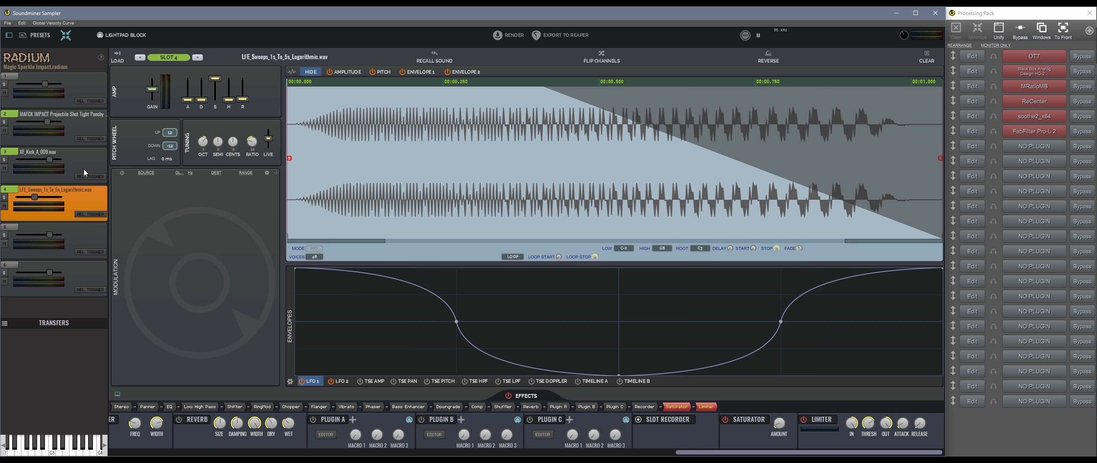
pyautogui.click(90, 124)
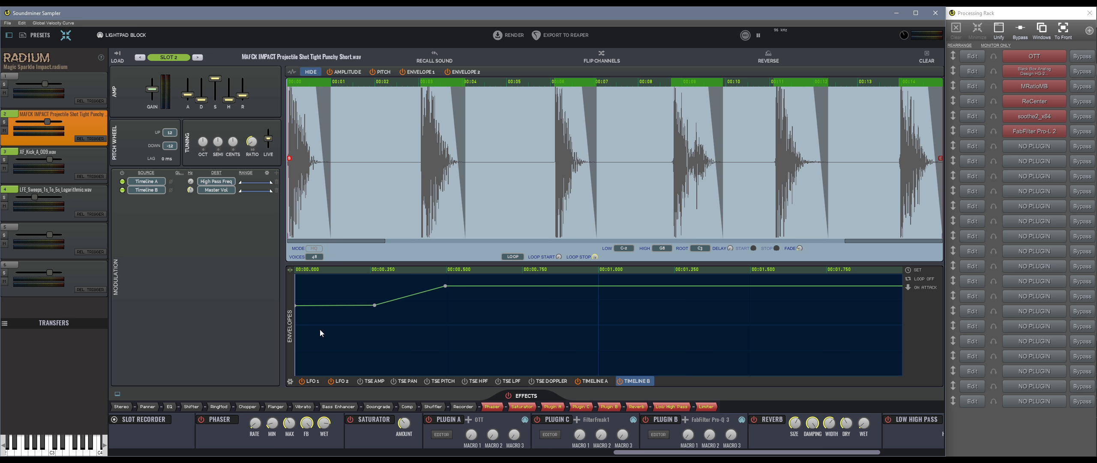
pyautogui.click(81, 90)
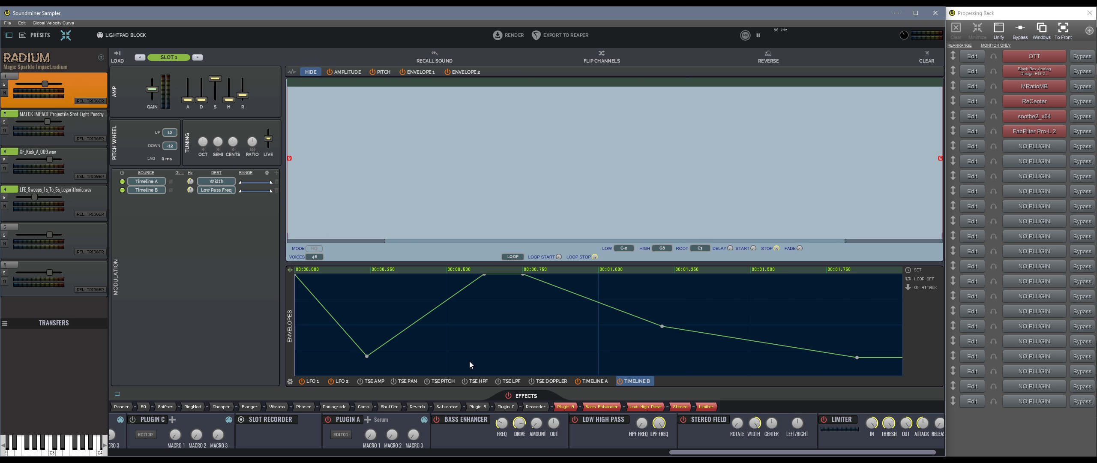
# Open slot 1's Serum editor and examine Oscillator A's wavetable frames in the table editor, returning to the oscillator page
pyautogui.click(340, 434)
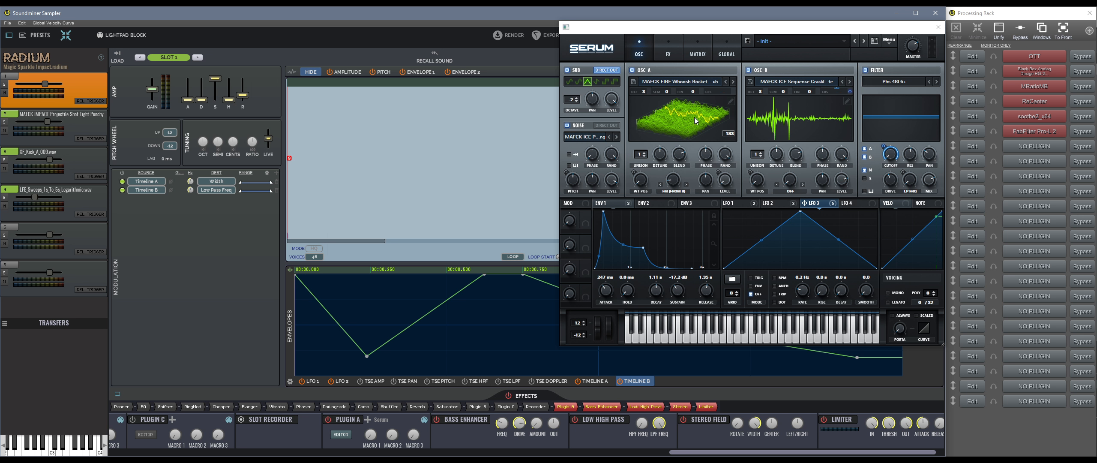
pyautogui.click(730, 101)
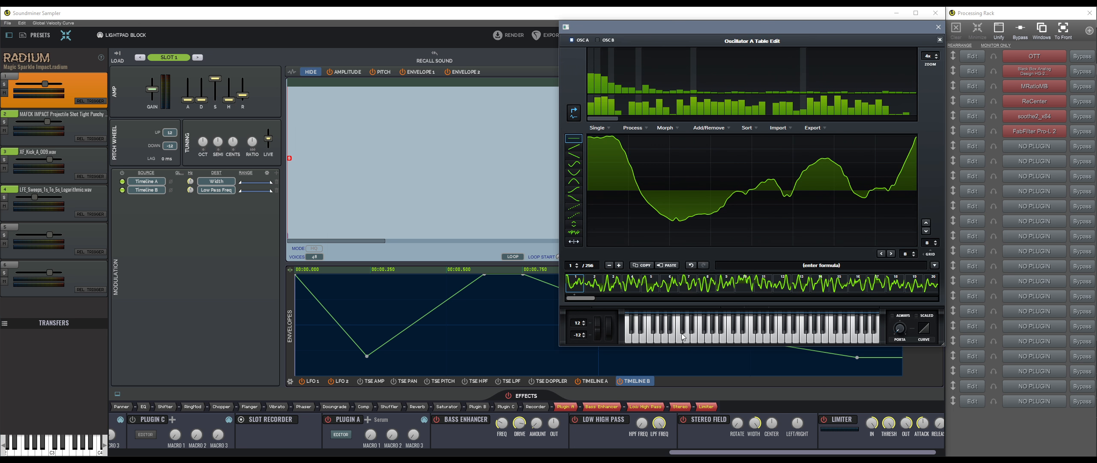
pyautogui.moveTo(587, 297)
pyautogui.mouseDown()
pyautogui.moveTo(622, 298)
pyautogui.moveTo(587, 298)
pyautogui.mouseUp()
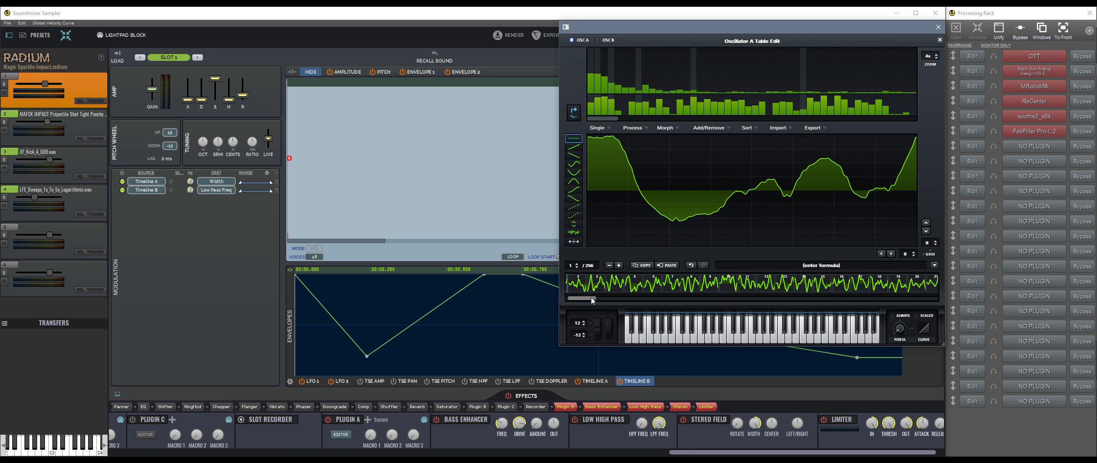
pyautogui.click(940, 40)
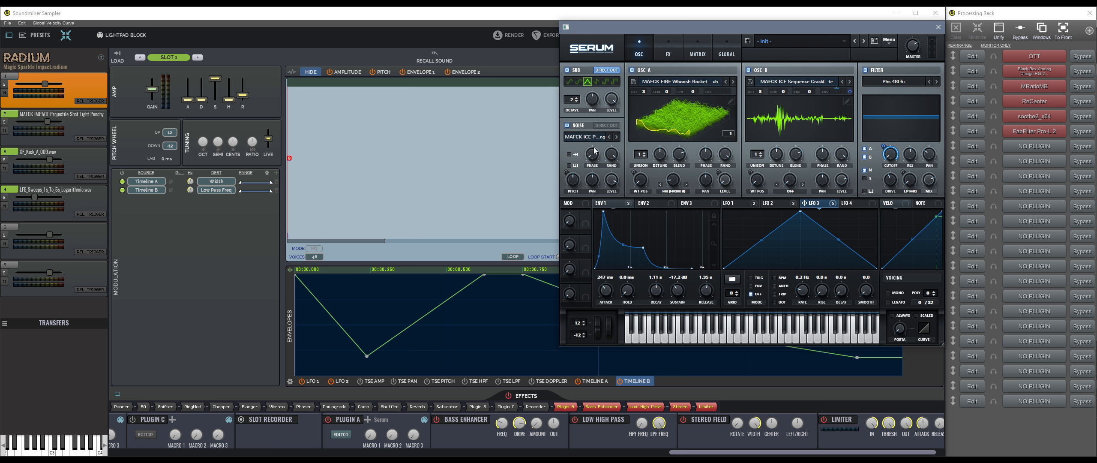
# Review Serum's modulation matrix assignments and its effects rack, and return to the oscillator page
pyautogui.click(697, 49)
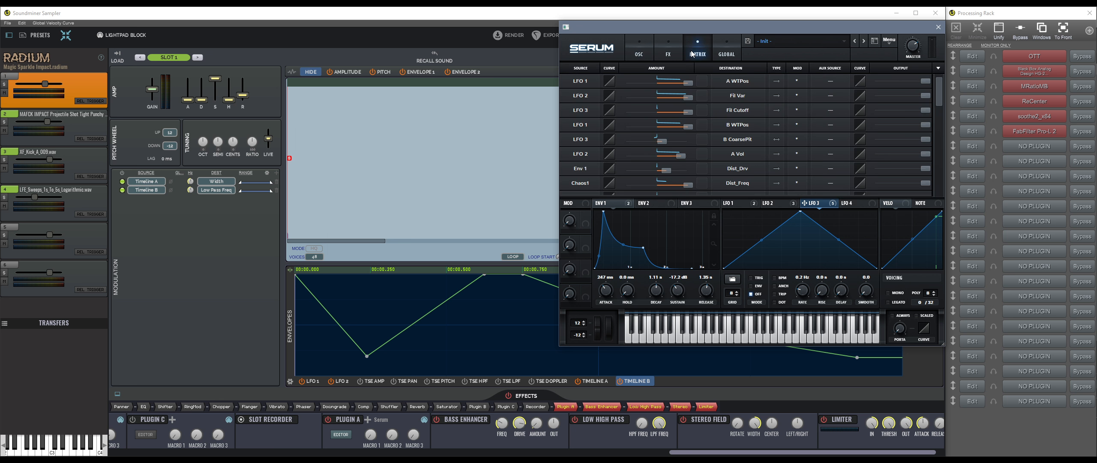
pyautogui.moveTo(939, 96); pyautogui.dragTo(941, 123)
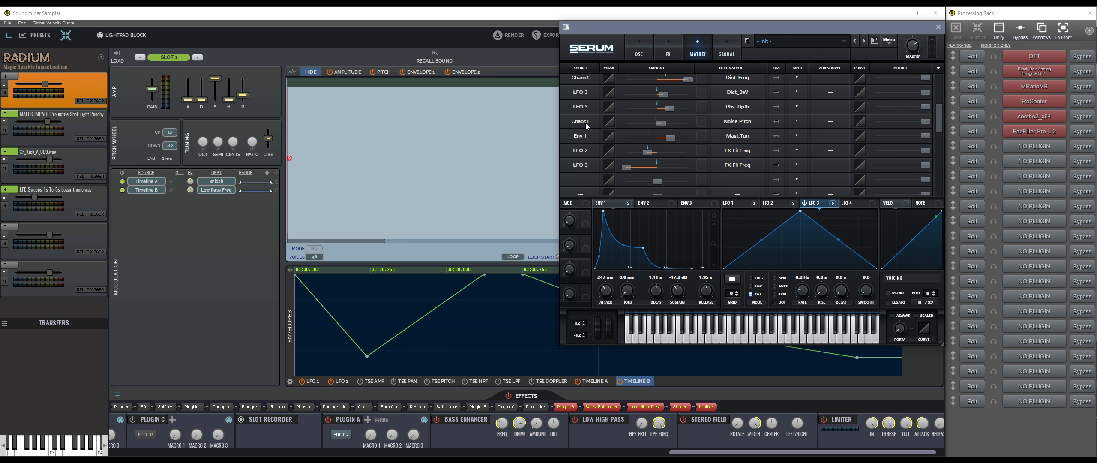
pyautogui.click(663, 47)
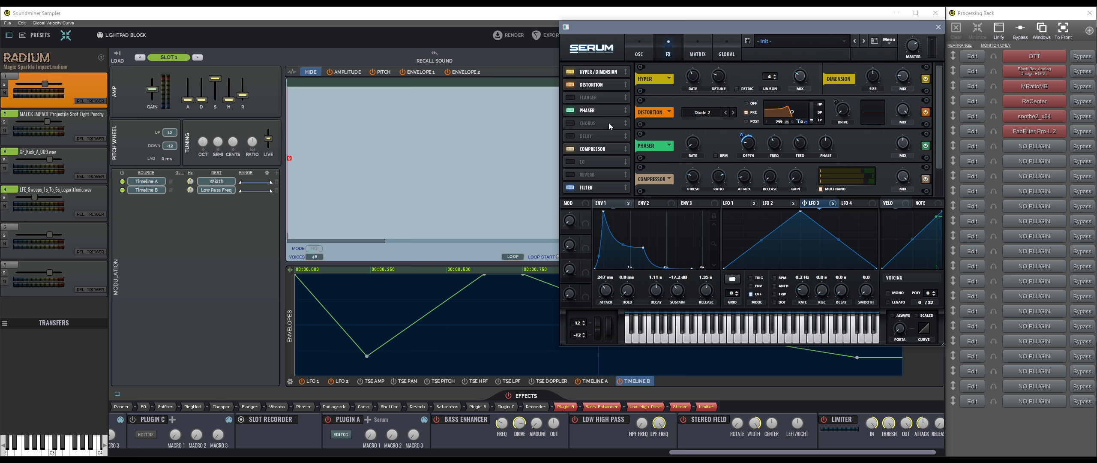
pyautogui.moveTo(937, 166); pyautogui.dragTo(943, 141)
pyautogui.click(638, 53)
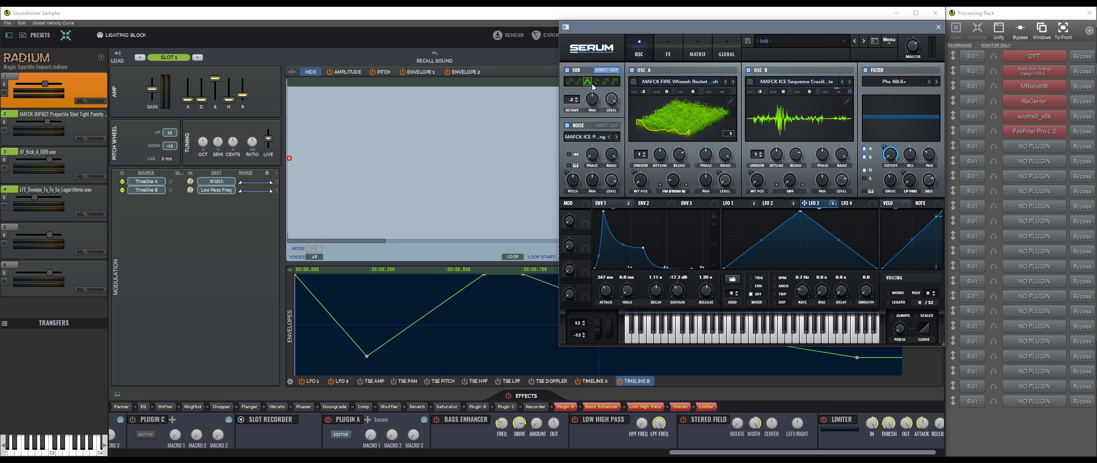
# Solo slot 1 to audition the Serum layer by itself and close the Serum editor
pyautogui.click(4, 84)
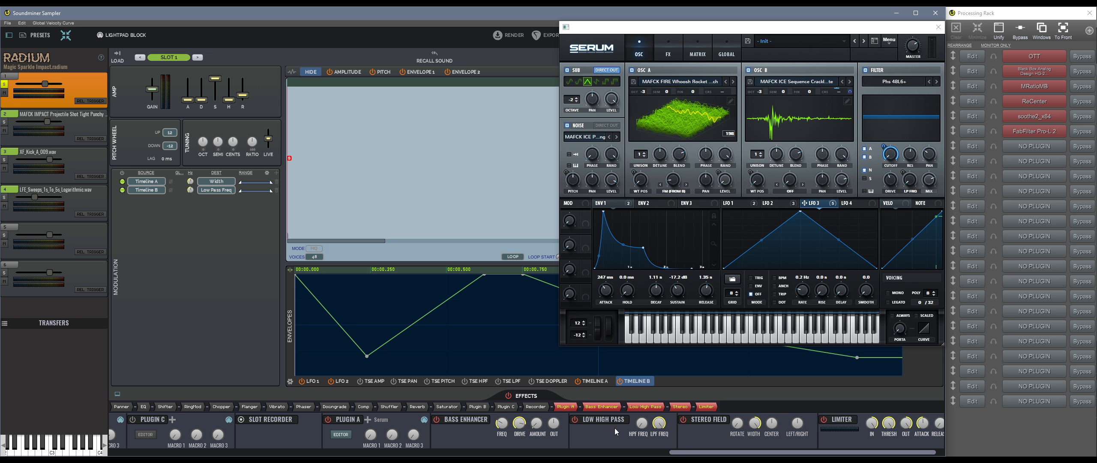
pyautogui.click(938, 27)
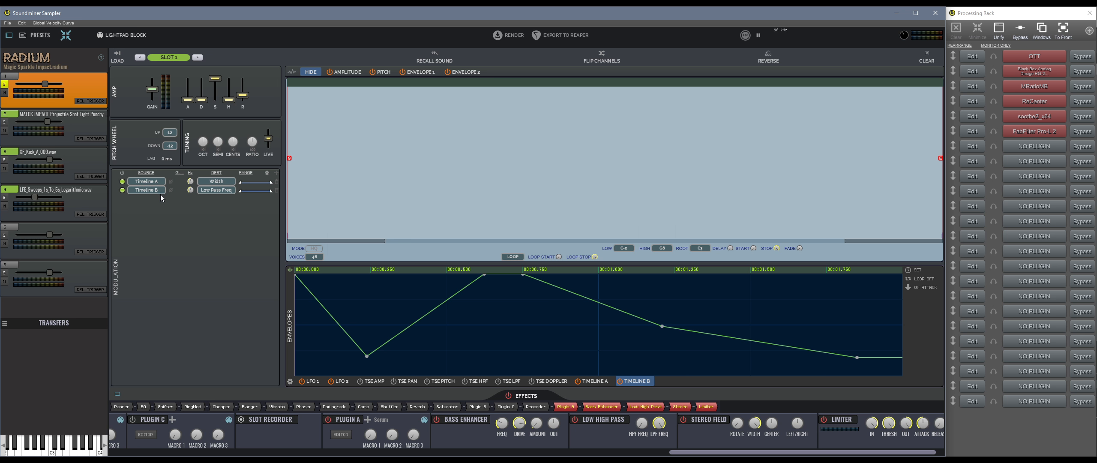
# Show slot 1's Timeline A envelope and choose the Stereo Field's Width as its modulation destination
pyautogui.click(603, 381)
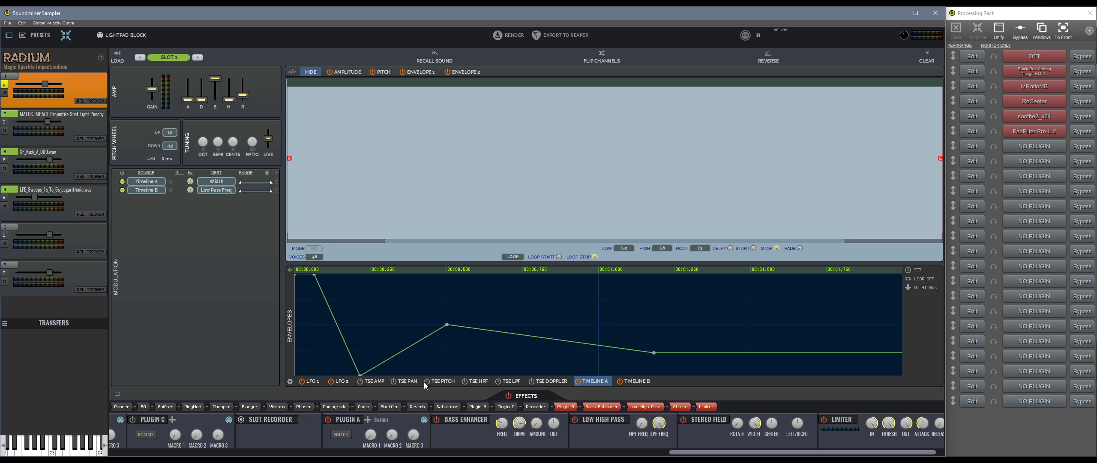
pyautogui.click(222, 181)
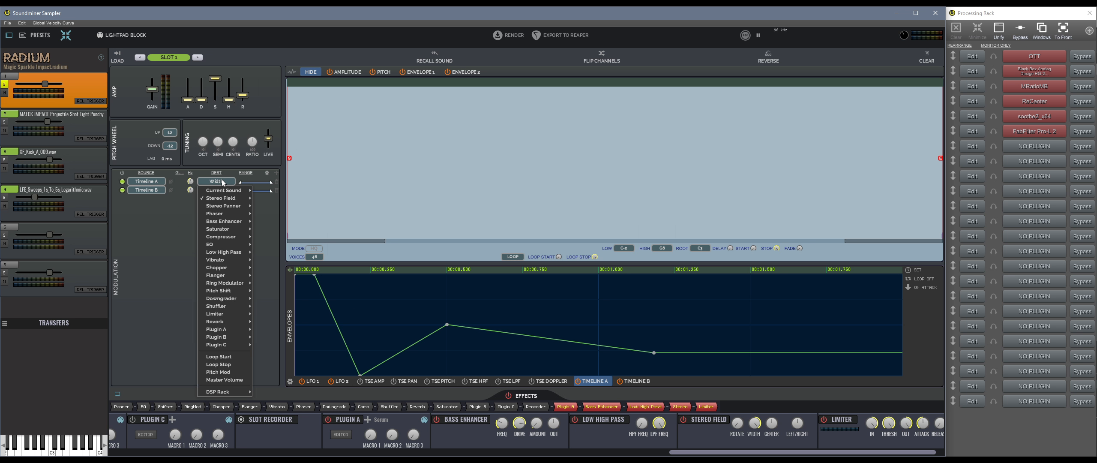
pyautogui.moveTo(228, 199)
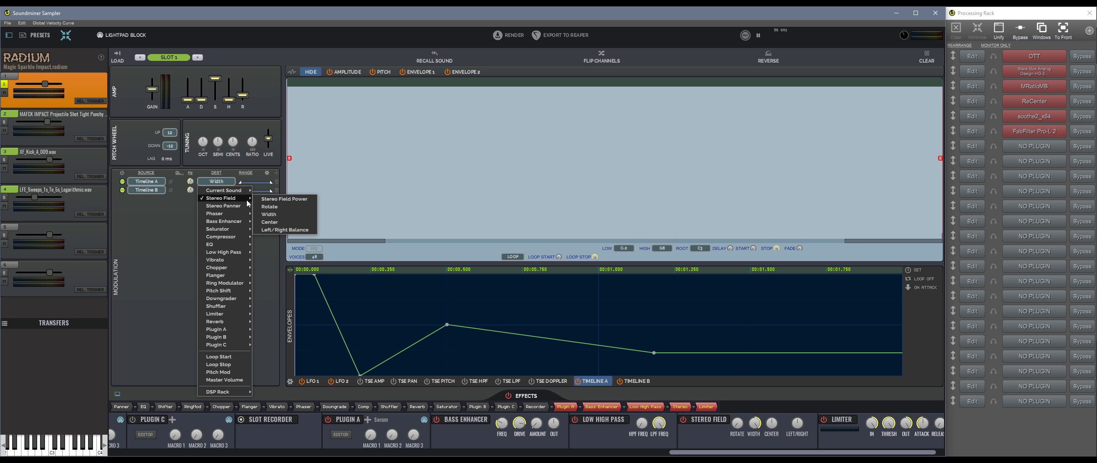
pyautogui.click(279, 216)
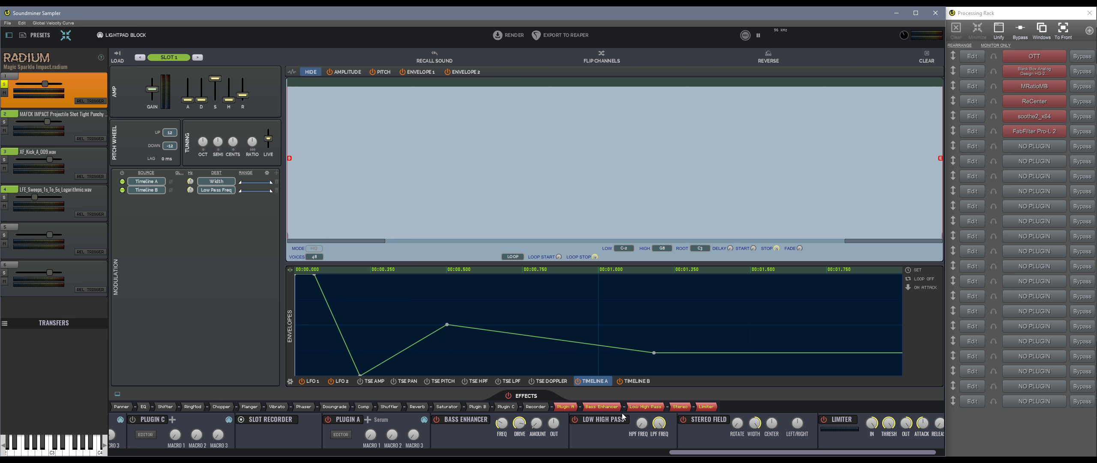
# Examine slot 1's Stereo Field width and its Timeline B envelope on the low-pass frequency, and audition the layer
pyautogui.click(680, 407)
pyautogui.moveTo(734, 431)
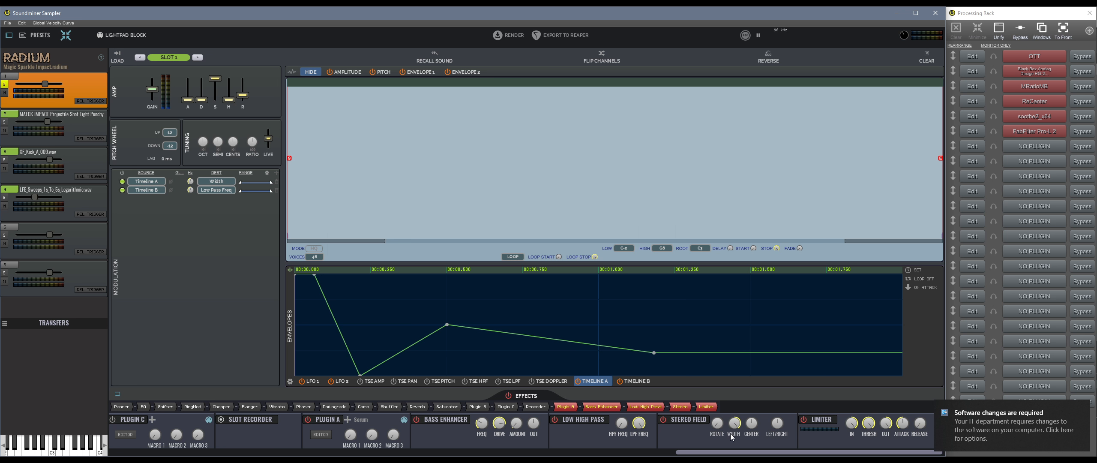
pyautogui.click(636, 383)
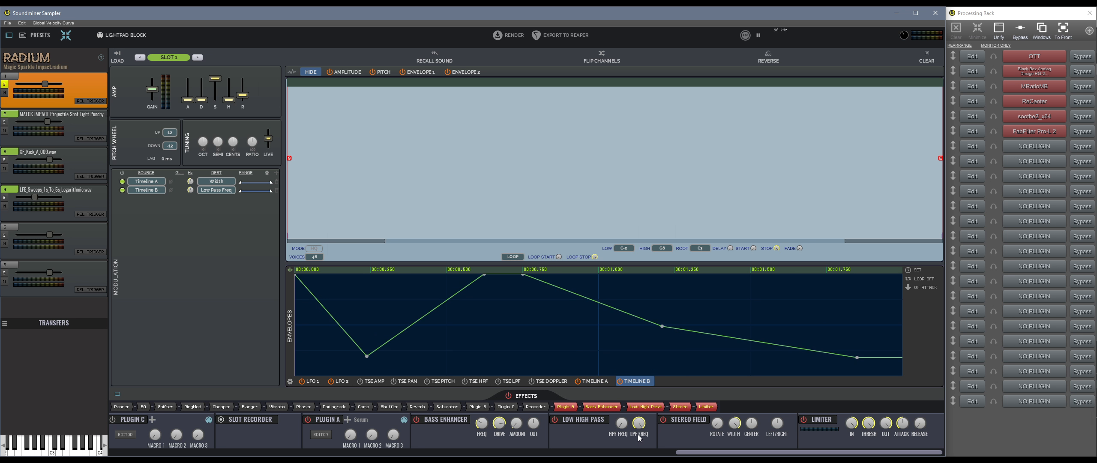
pyautogui.moveTo(639, 428)
pyautogui.press('space')
# Reopen slot 1's Serum editor, check the effects it uses, and close it
pyautogui.click(320, 434)
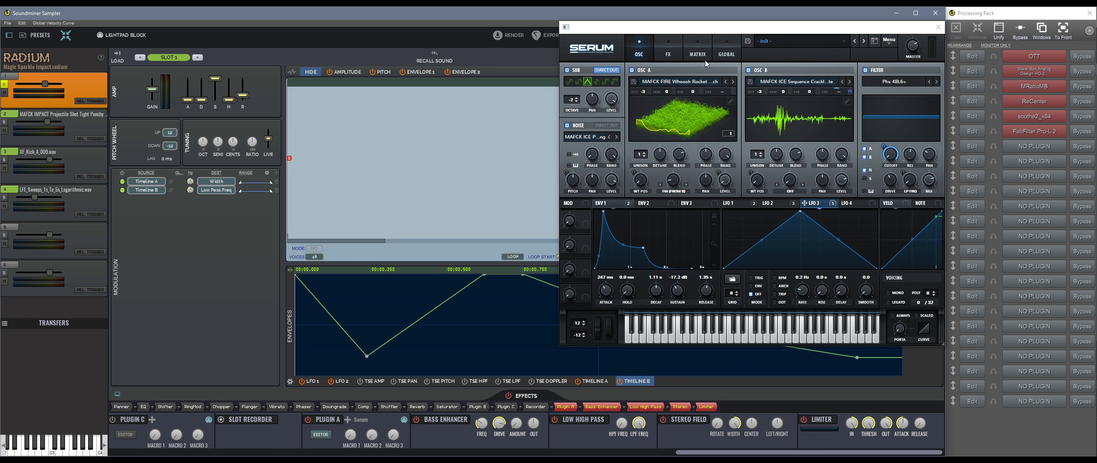
pyautogui.click(665, 53)
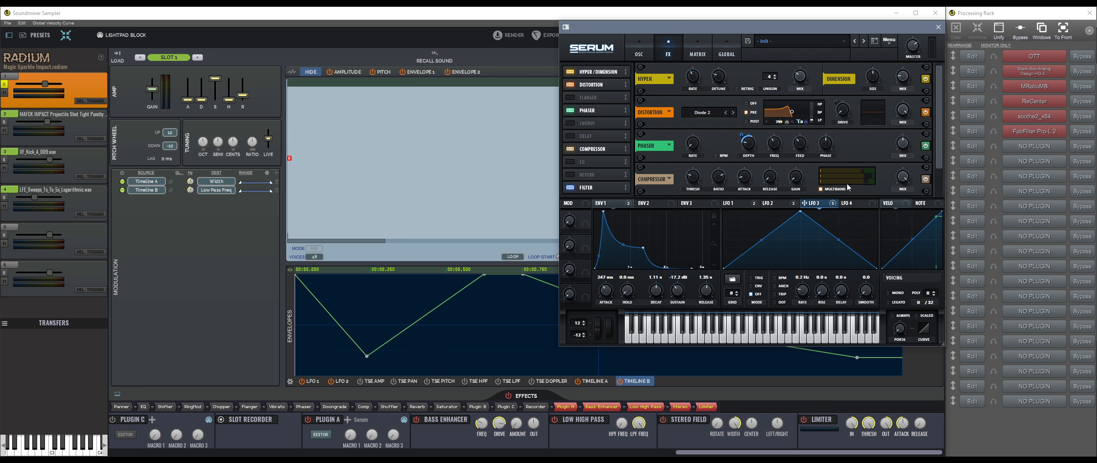
pyautogui.moveTo(939, 166)
pyautogui.mouseDown()
pyautogui.moveTo(939, 190)
pyautogui.moveTo(938, 159)
pyautogui.mouseUp()
pyautogui.click(938, 27)
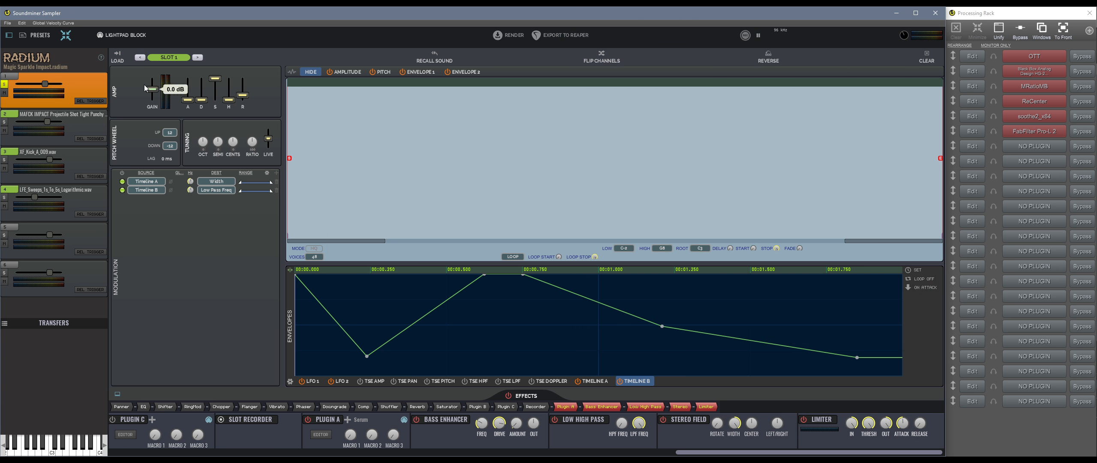
# Display slot 2's projectile impact layer and its effect chain, solo it and audition it
pyautogui.click(93, 126)
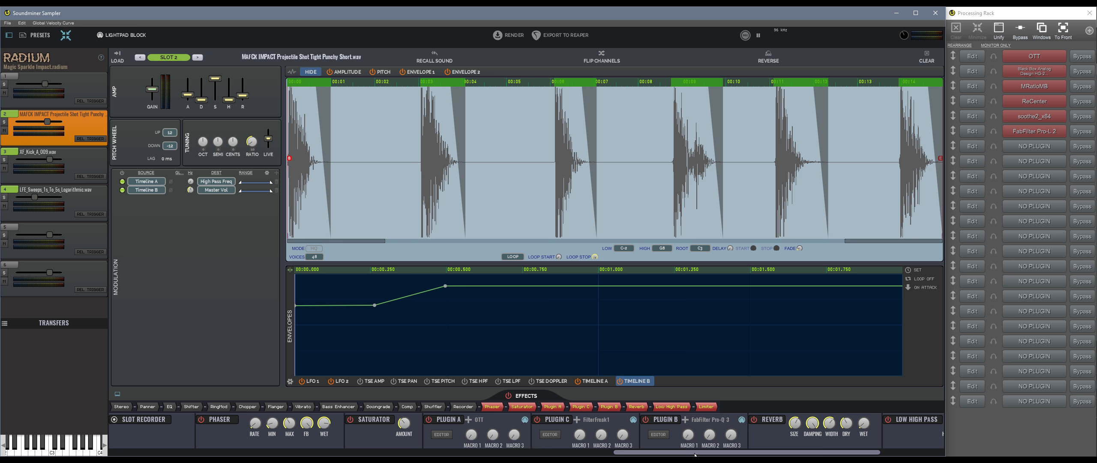
pyautogui.moveTo(694, 453); pyautogui.dragTo(810, 453)
pyautogui.click(4, 122)
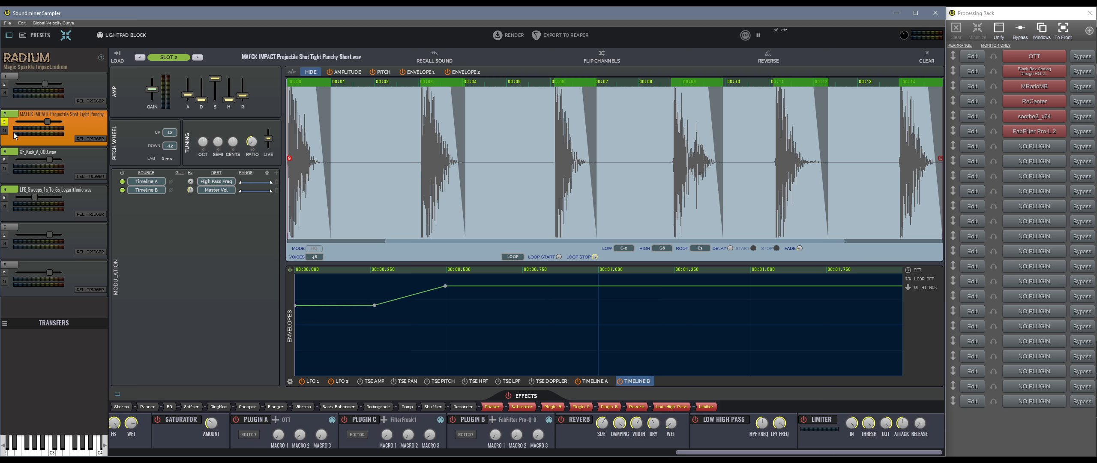
pyautogui.press('space')
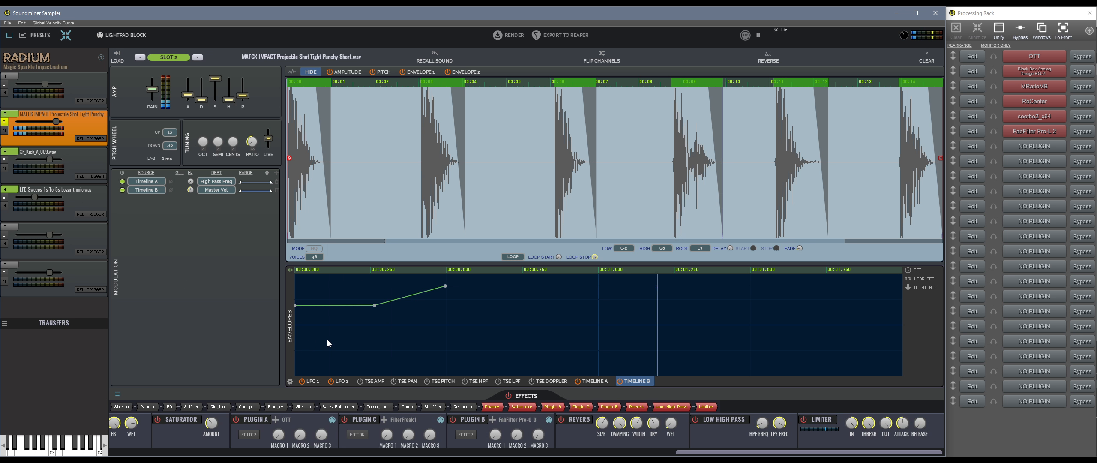
pyautogui.press('space')
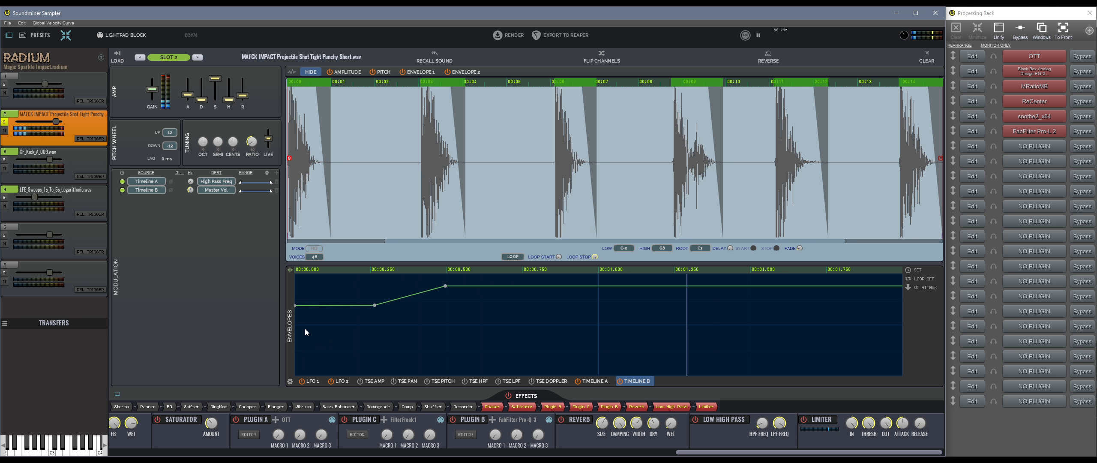
# Display slot 3's kick layer and inspect the EchoBoy settings in its Plugin B editor
pyautogui.click(85, 162)
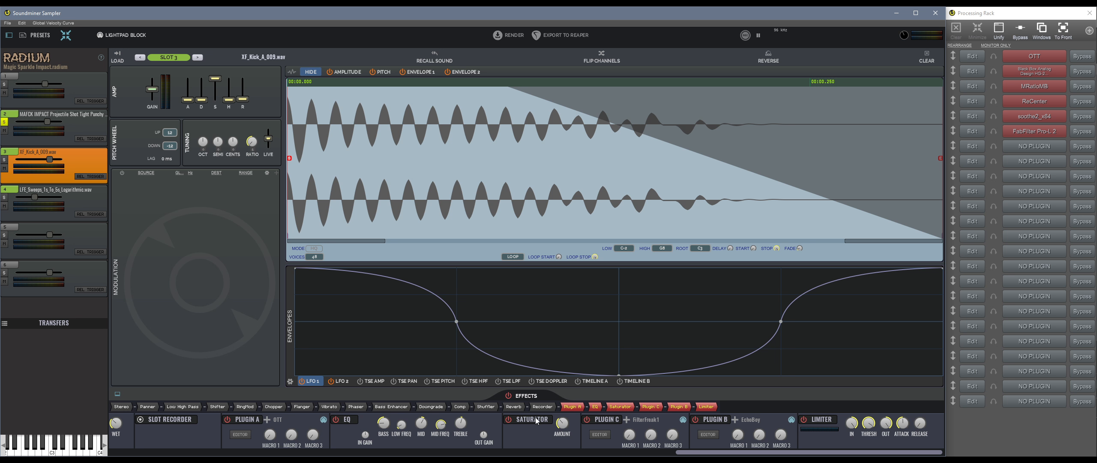
pyautogui.click(706, 435)
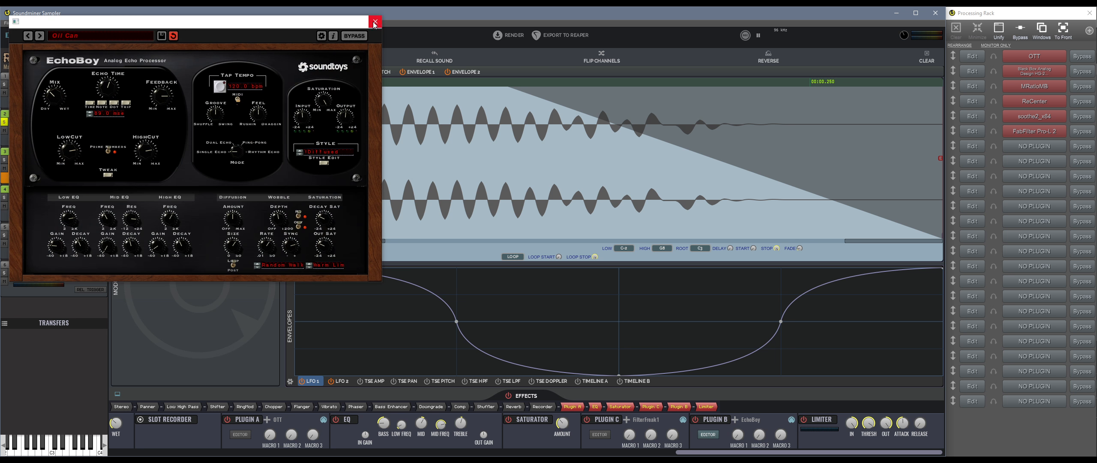
pyautogui.click(375, 20)
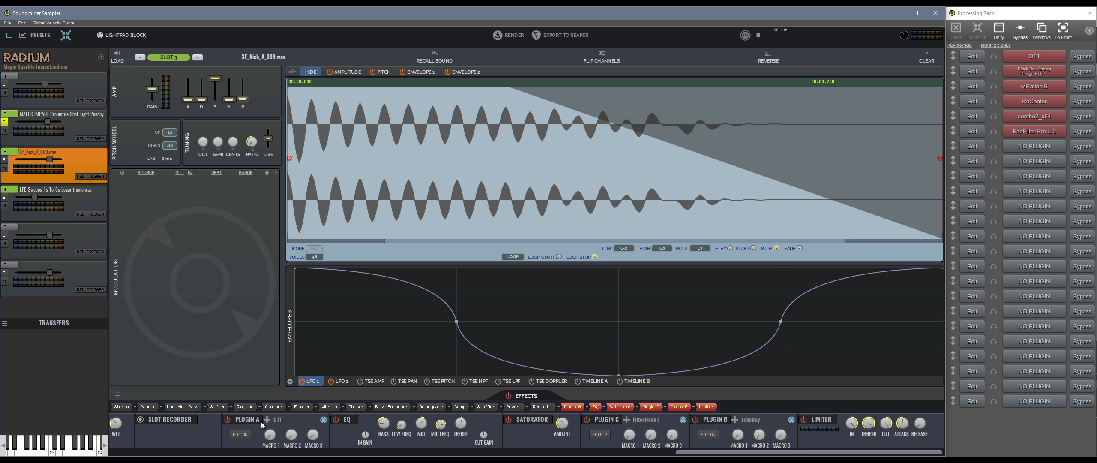
# Solo slot 3's kick and audition it while inspecting the FilterFreak settings in its Plugin C editor
pyautogui.click(4, 159)
pyautogui.click(599, 435)
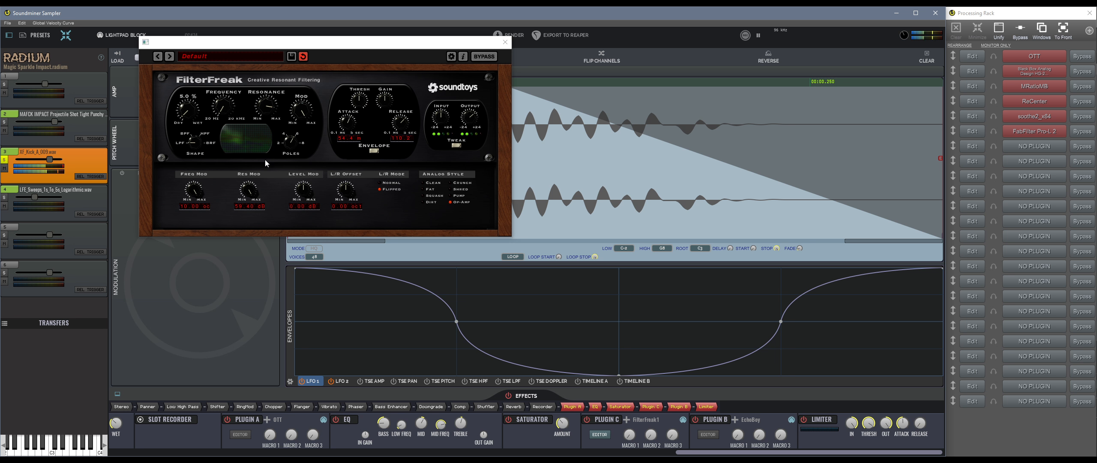
pyautogui.click(505, 44)
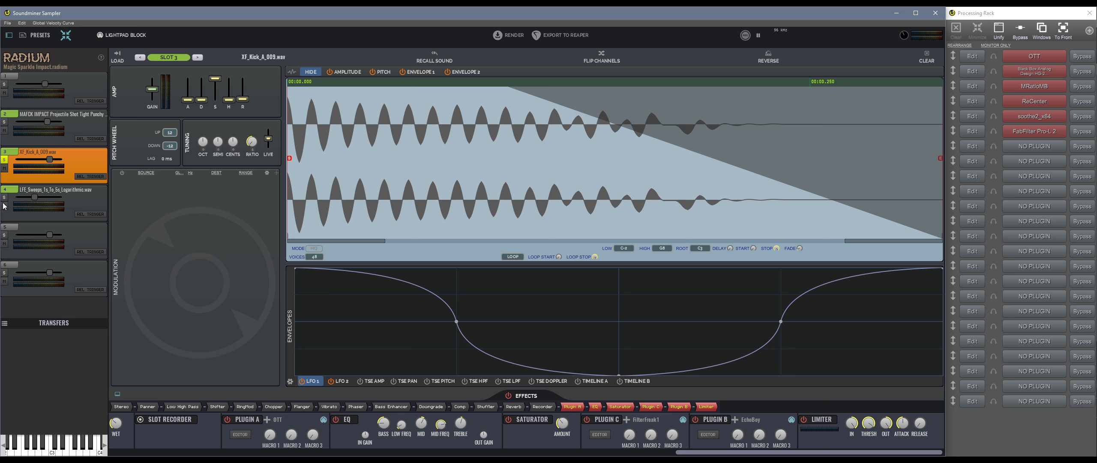
# Display slot 4's logarithmic LFE sweep layer and audition it soloed
pyautogui.click(58, 216)
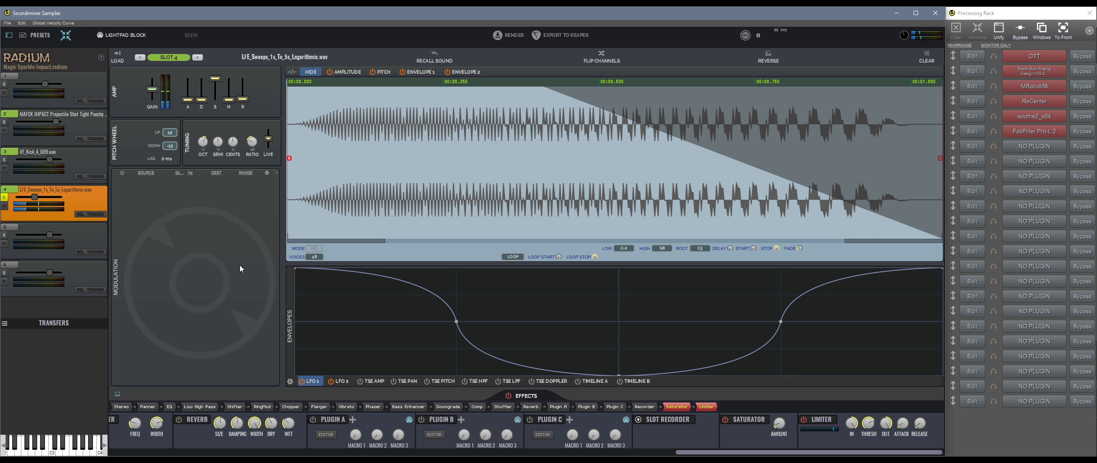
# Clear the solo, mute slot 1, and play the remaining layers together with slot 2 displayed
pyautogui.click(3, 163)
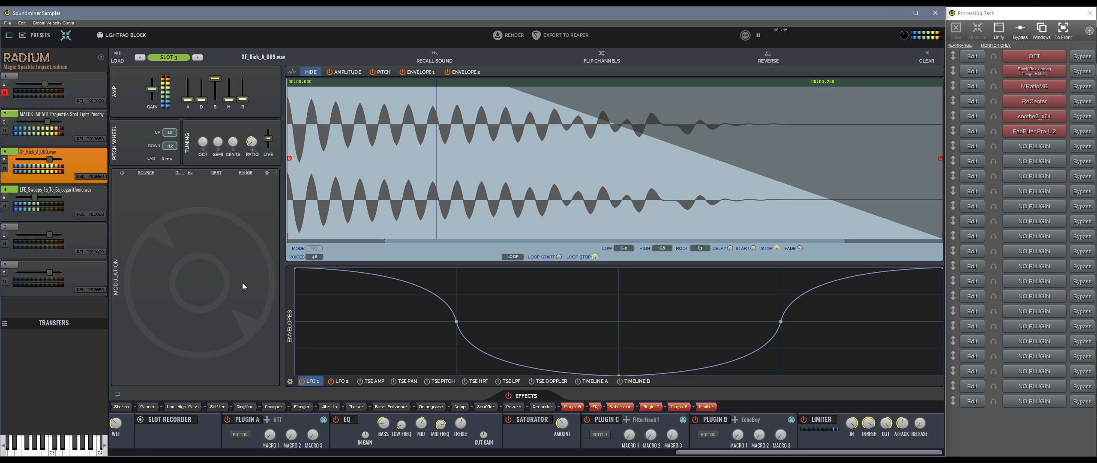
pyautogui.click(88, 129)
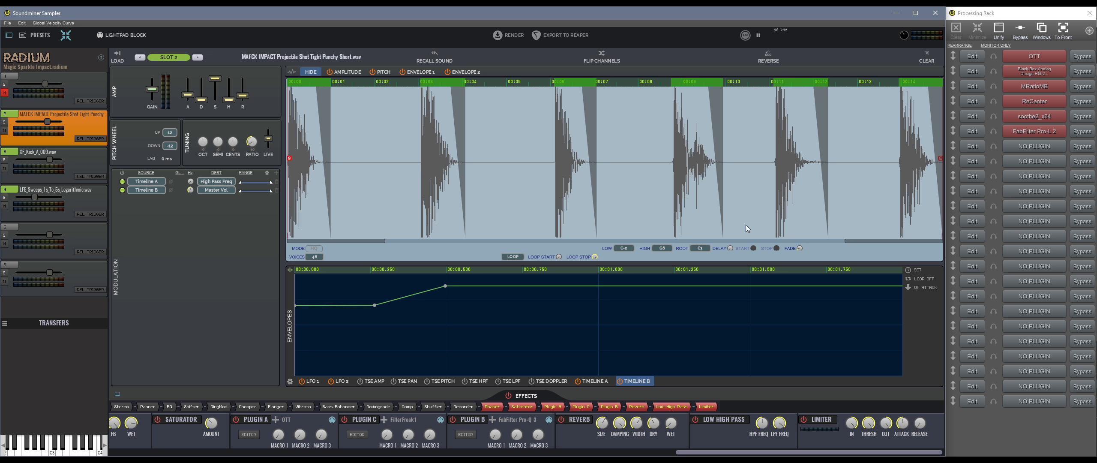
pyautogui.press('space')
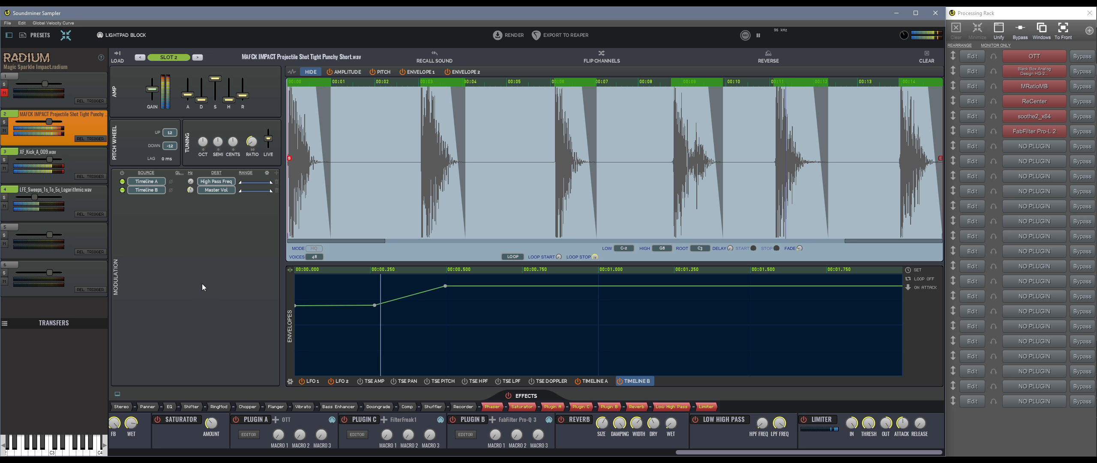
# Audition the unmuted layers and inspect slot 2's Timeline A envelope along with its reverb wet and high-pass settings
pyautogui.press('space')
pyautogui.press('space')
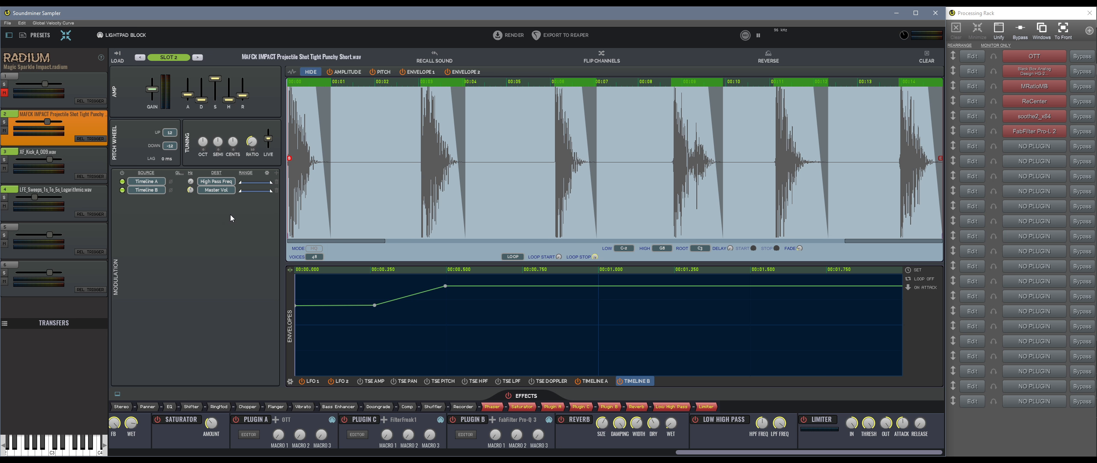
pyautogui.click(596, 381)
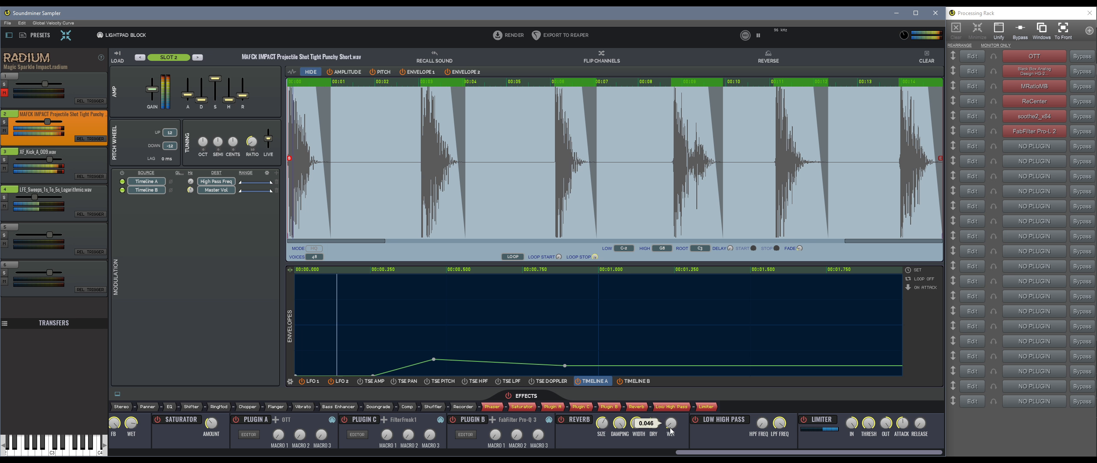
pyautogui.moveTo(670, 429)
pyautogui.moveTo(761, 431)
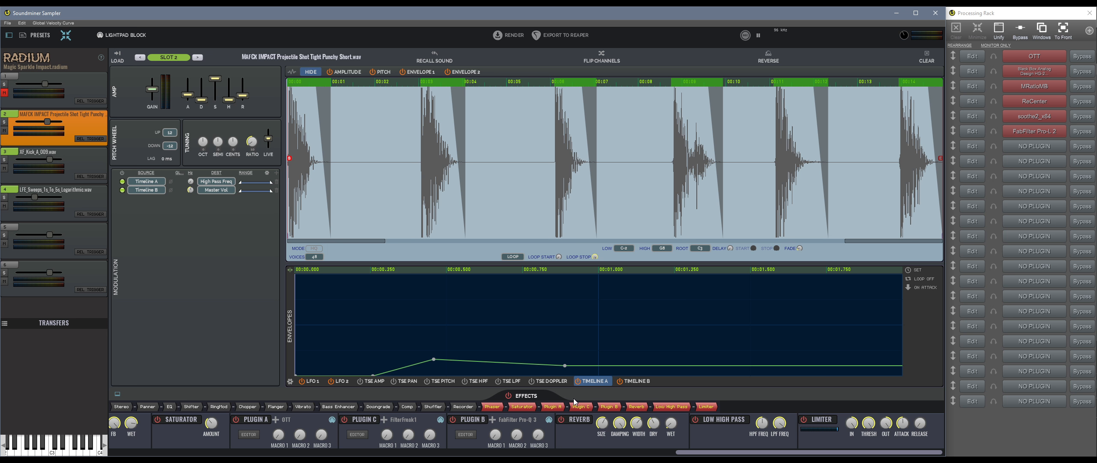
# Display slot 2's Timeline B envelope and audition its modulation of the master volume
pyautogui.click(635, 381)
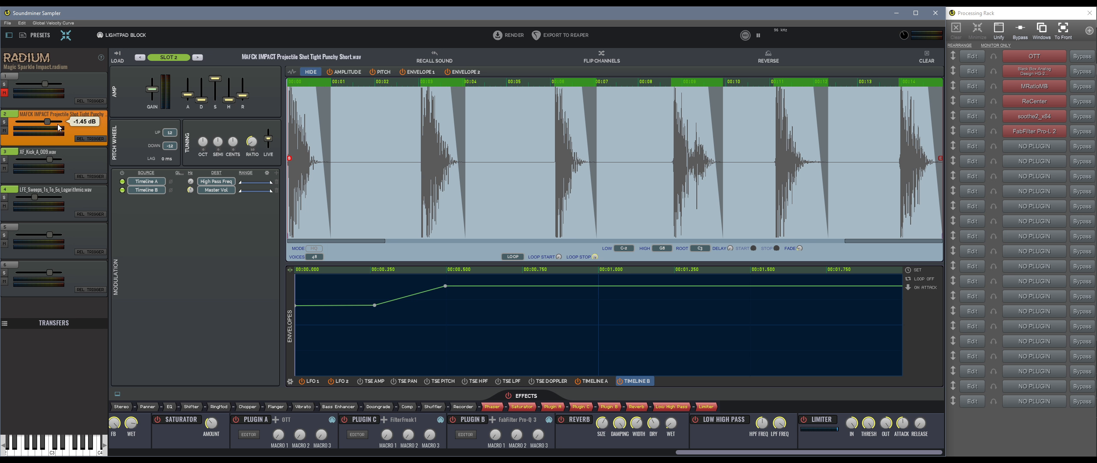
pyautogui.press('space')
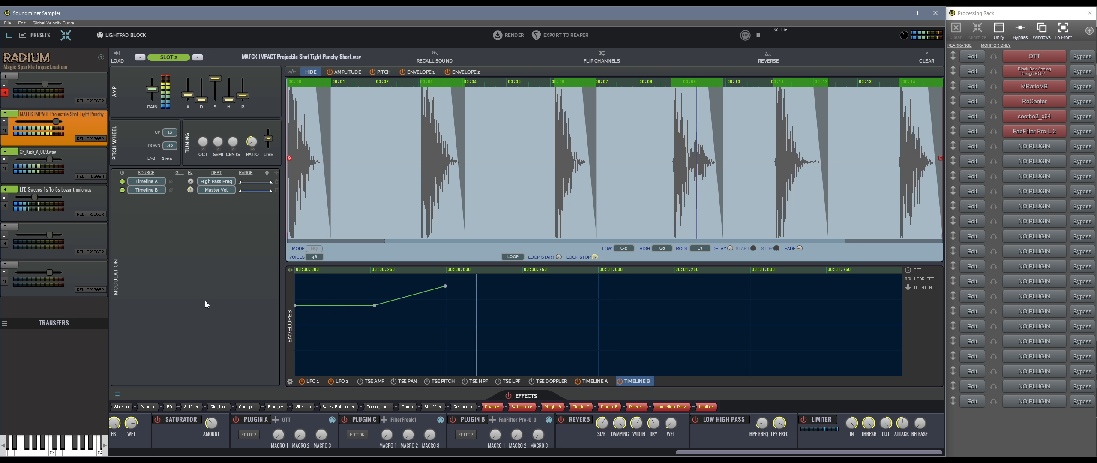
pyautogui.press('space')
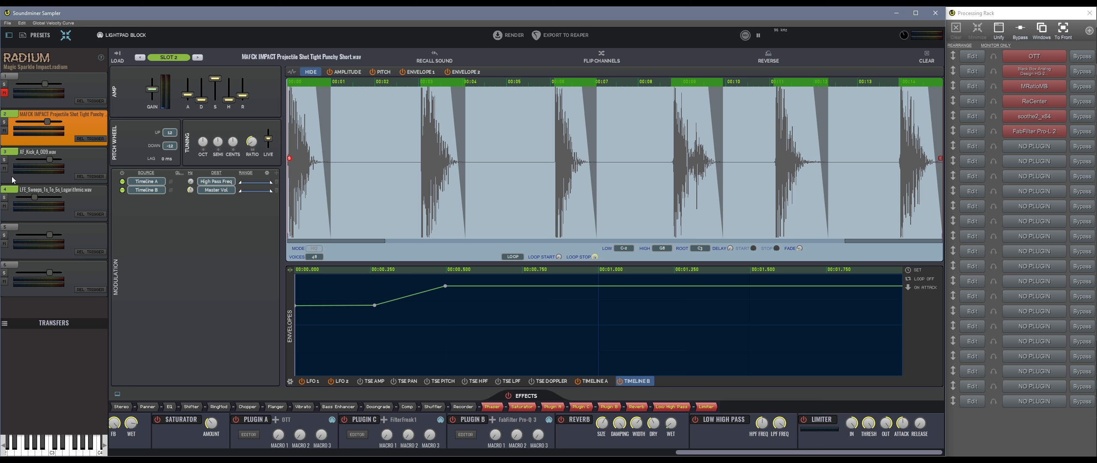
# Review the kick layer in slot 3, the LFE sweep layer in slot 4, and slot 1's modulation settings
pyautogui.click(87, 163)
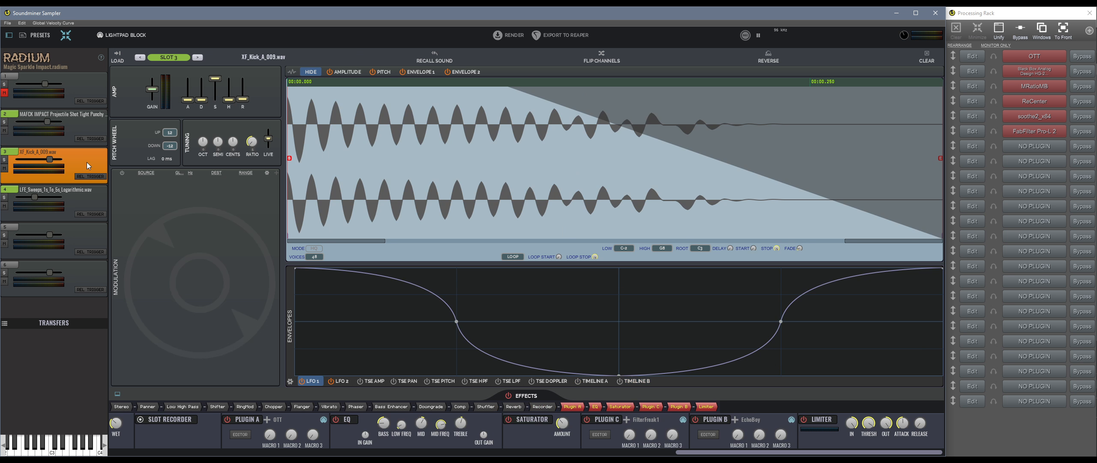
pyautogui.click(97, 200)
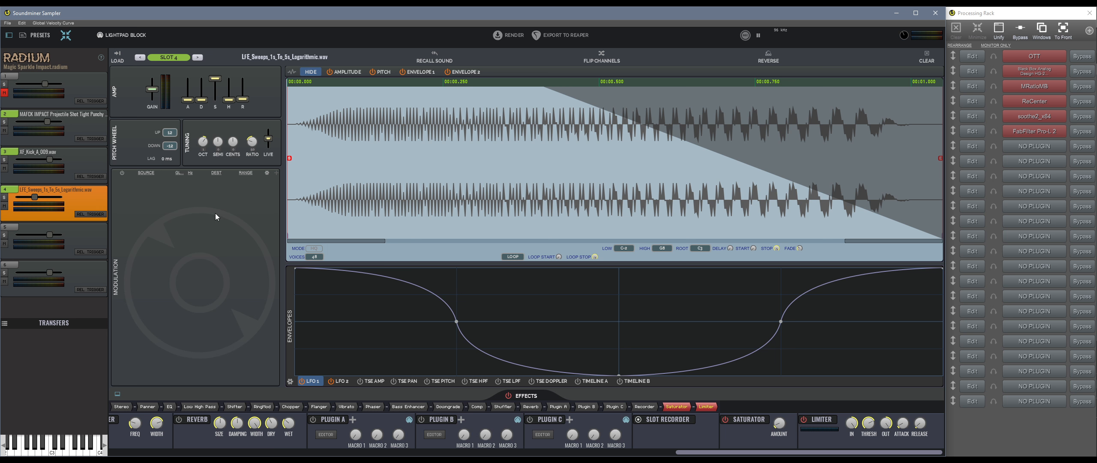
pyautogui.click(67, 98)
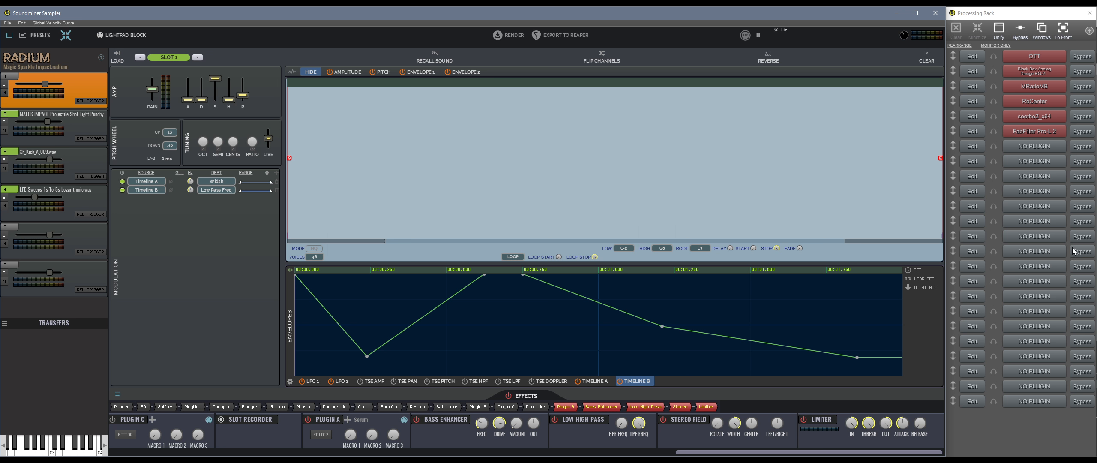
# Switch to the Processing Rack window and inspect the OTT compressor settings in its plugin editor
pyautogui.click(1014, 13)
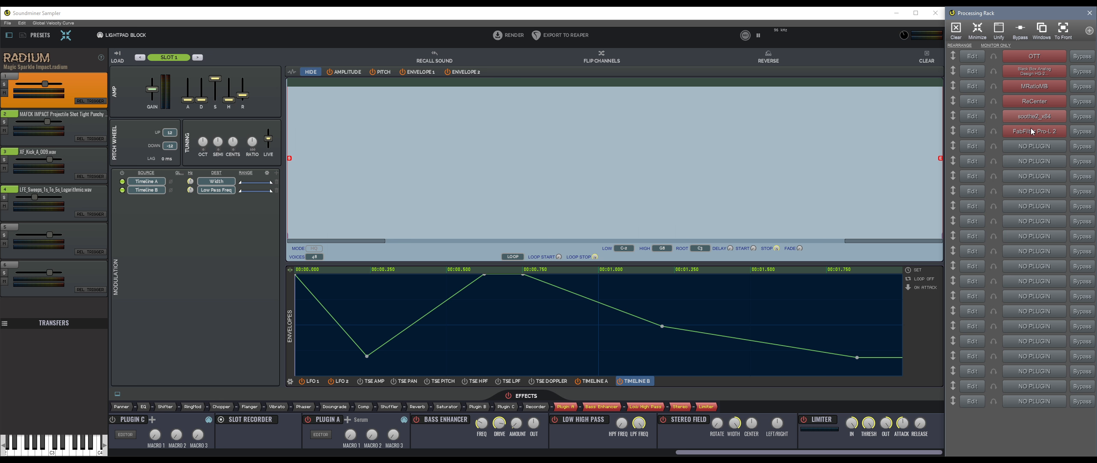
pyautogui.click(972, 56)
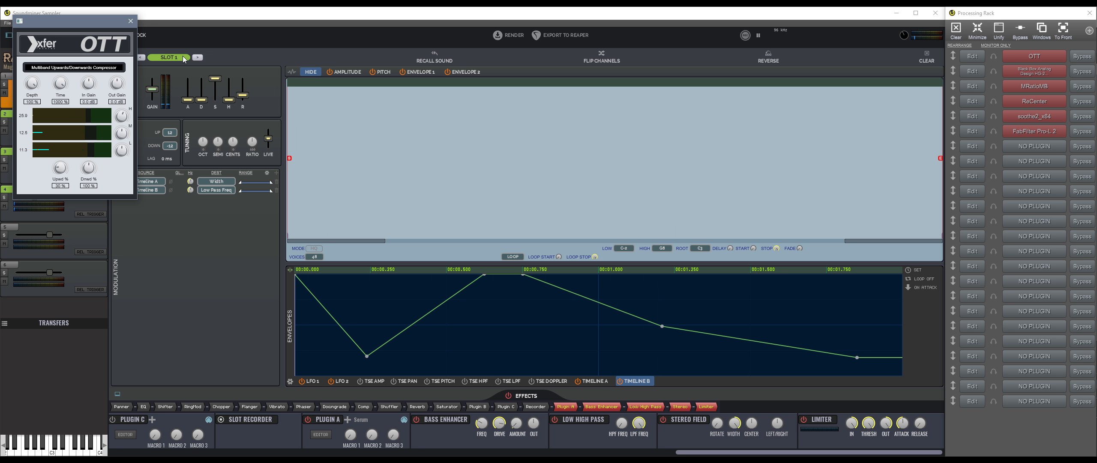
pyautogui.click(128, 25)
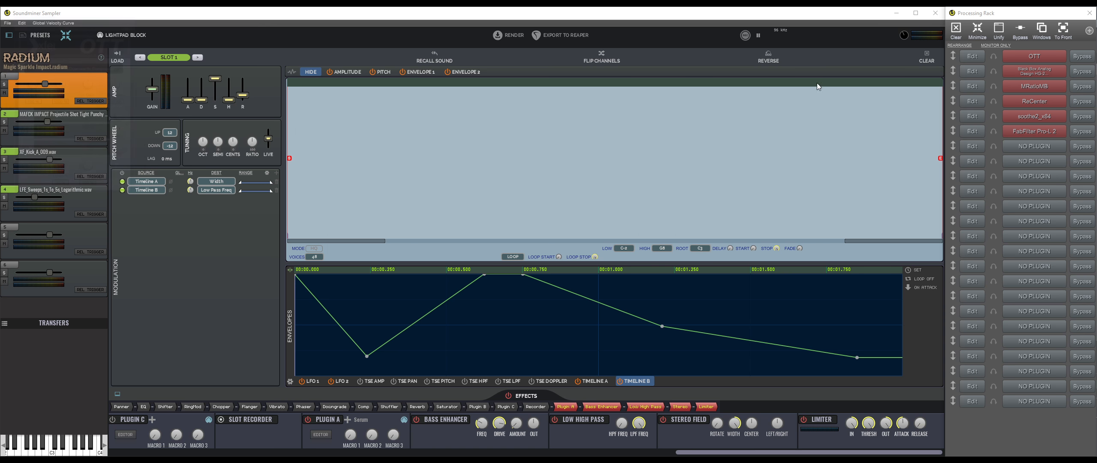
# Inspect the Black Box Analog Design HG-2 settings in its rack editor while auditioning the layers, and close the editor
pyautogui.click(972, 71)
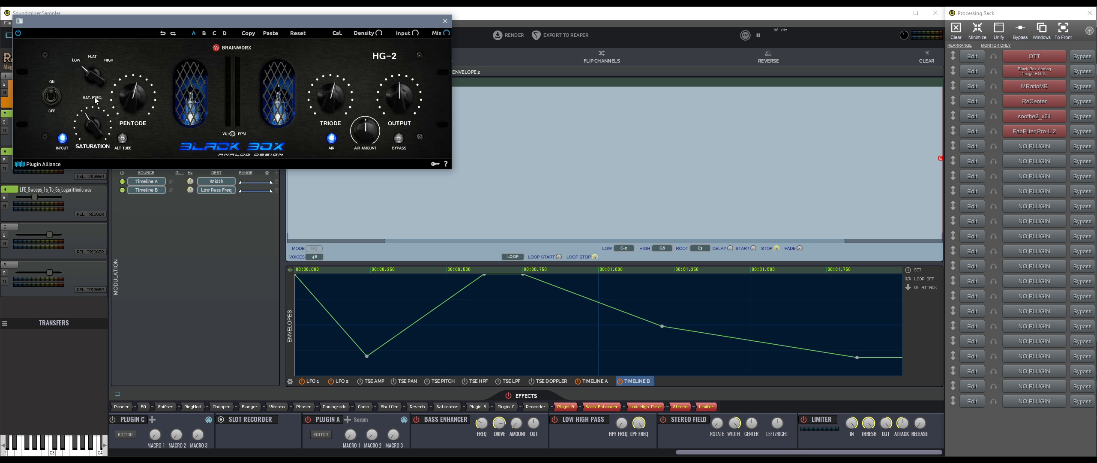
pyautogui.press('space')
pyautogui.press('space')
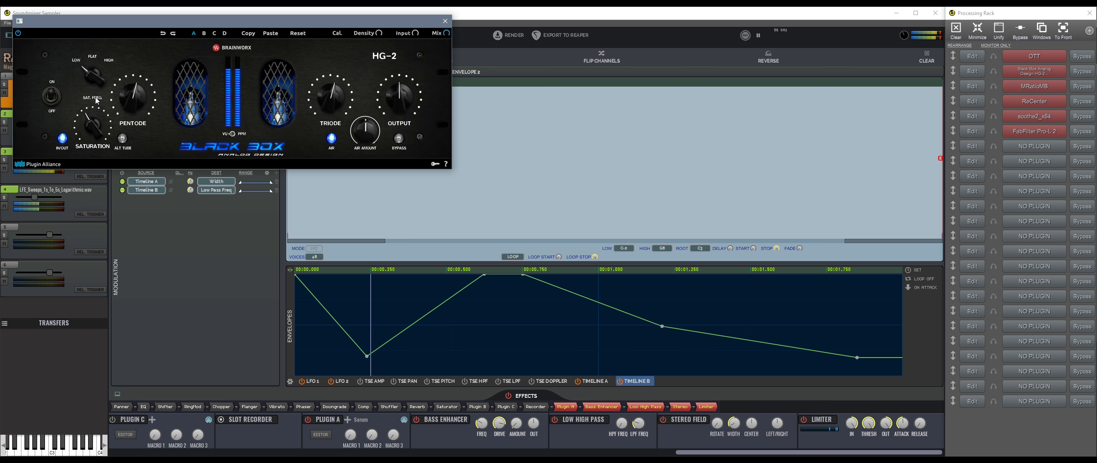
pyautogui.click(445, 21)
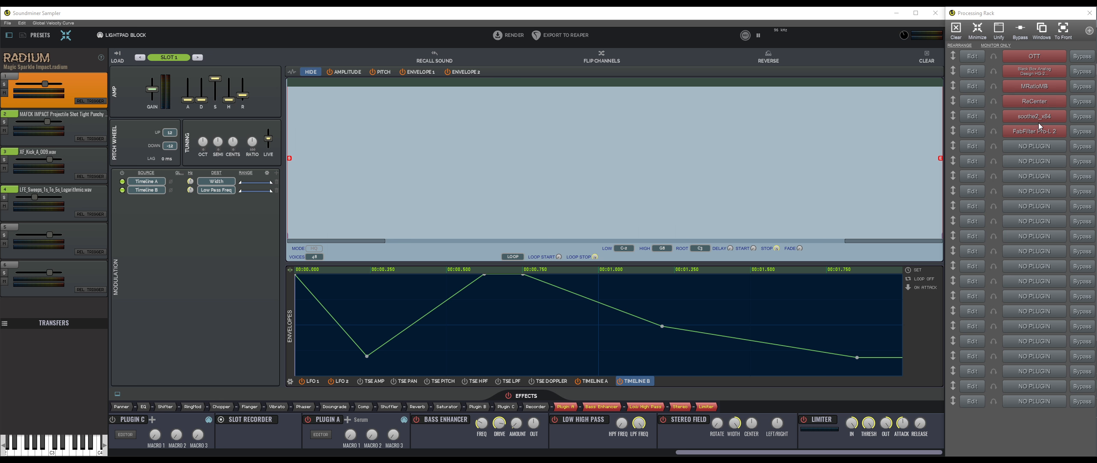
# Display the MRatioMB editor in the middle of the screen and compare the sound with its bypass on and off
pyautogui.click(972, 87)
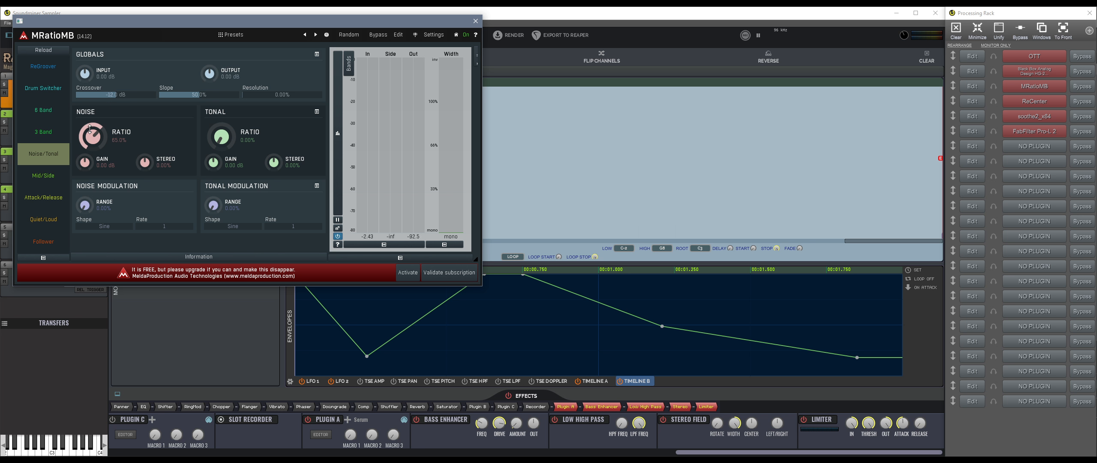
pyautogui.moveTo(363, 22); pyautogui.dragTo(684, 47)
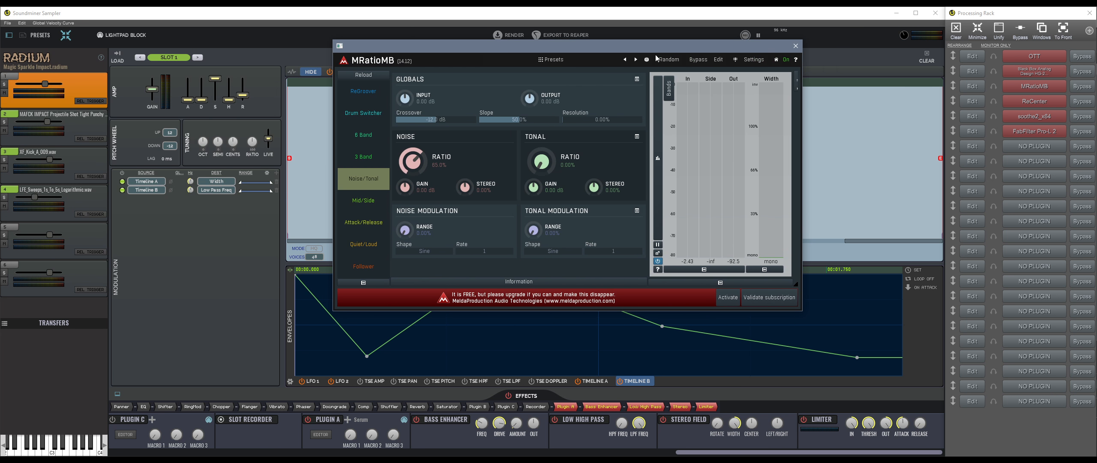
pyautogui.click(698, 60)
pyautogui.click(697, 63)
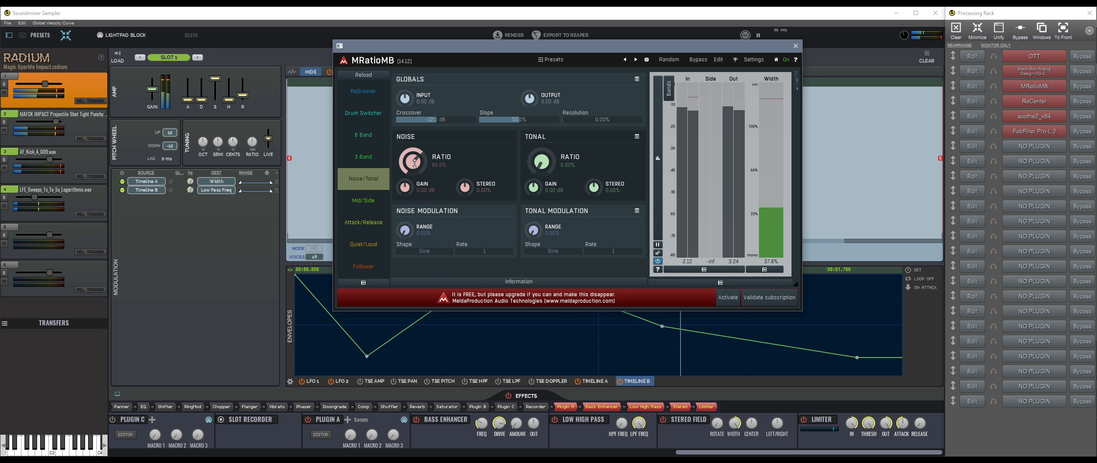
# Raise MRatioMB's noise ratio to 100% during playback, lower it again, and close the editor
pyautogui.moveTo(414, 163); pyautogui.dragTo(415, 146)
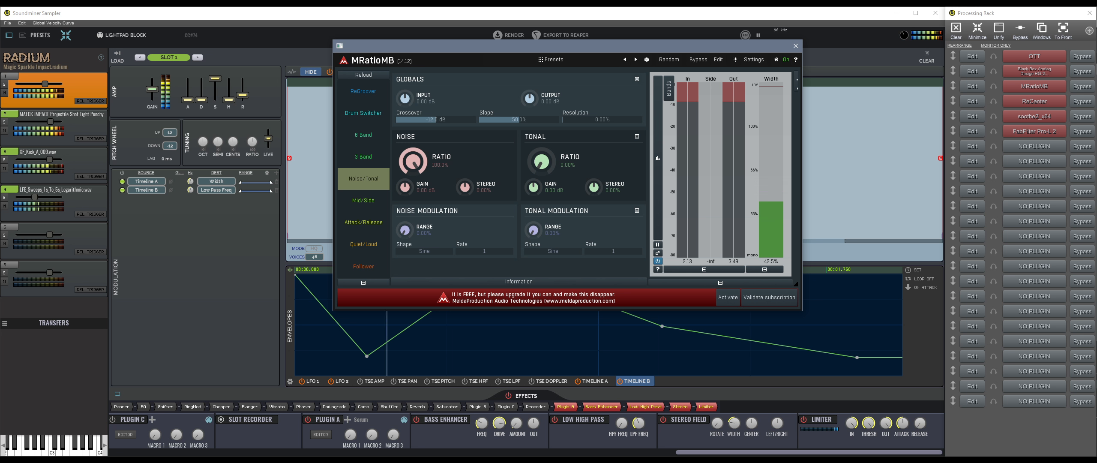
pyautogui.moveTo(414, 146); pyautogui.dragTo(415, 159)
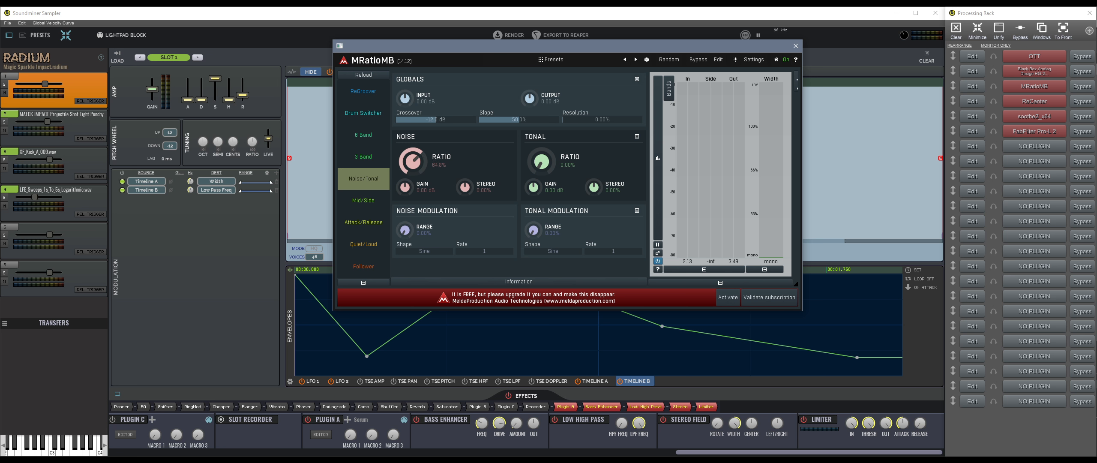
pyautogui.click(795, 45)
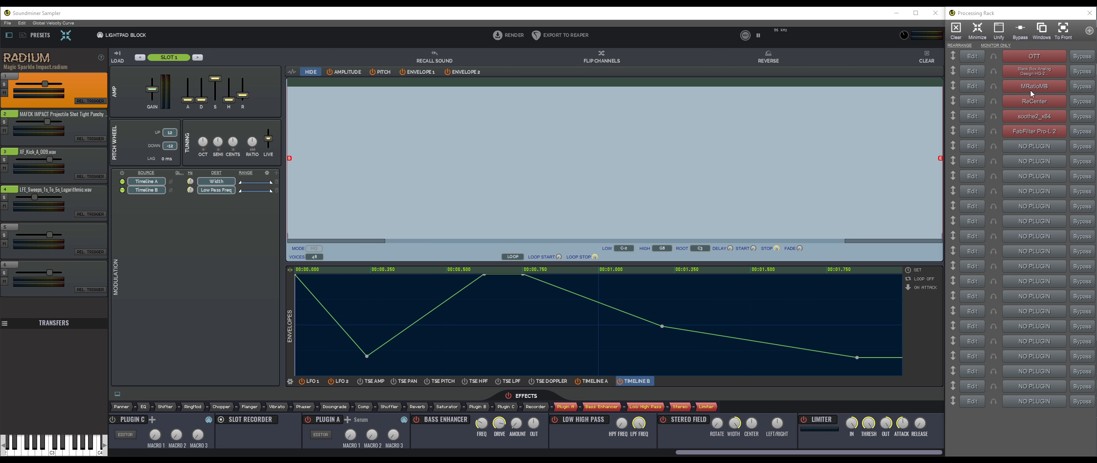
# Inspect the ReCenter settings in its rack editor and close it
pyautogui.click(972, 101)
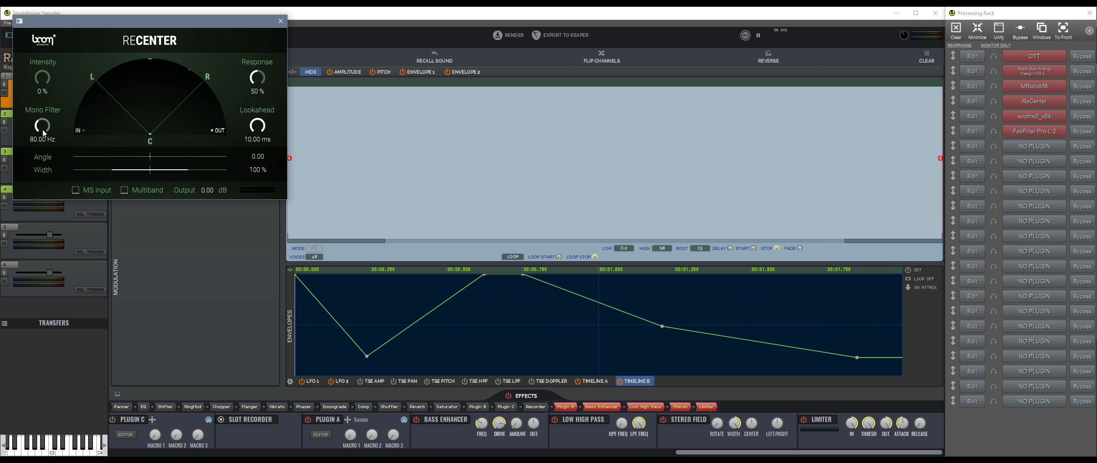
pyautogui.click(280, 21)
# Inspect the soothe2 settings during playback, auditioning the delta signal on and off, and close the editor
pyautogui.click(962, 116)
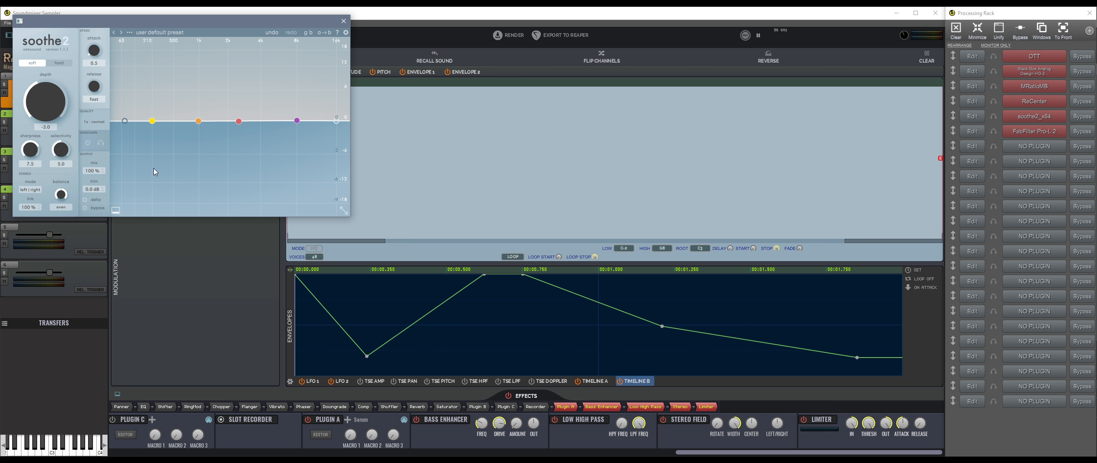
pyautogui.moveTo(223, 21); pyautogui.dragTo(510, 80)
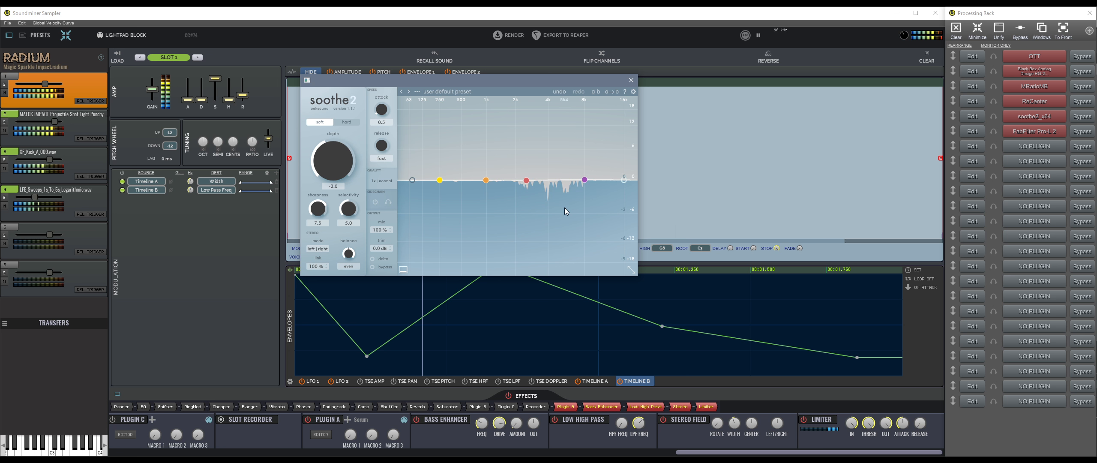
pyautogui.click(373, 260)
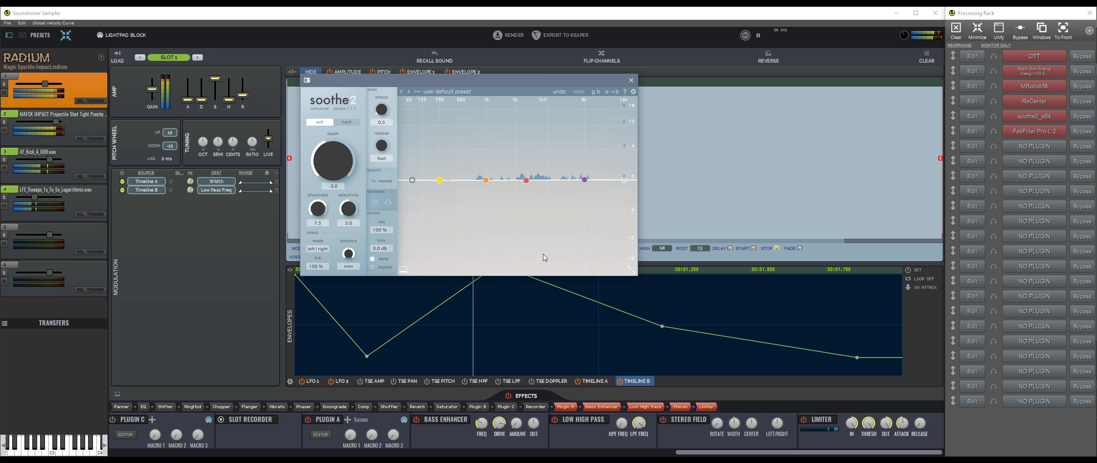
pyautogui.click(372, 259)
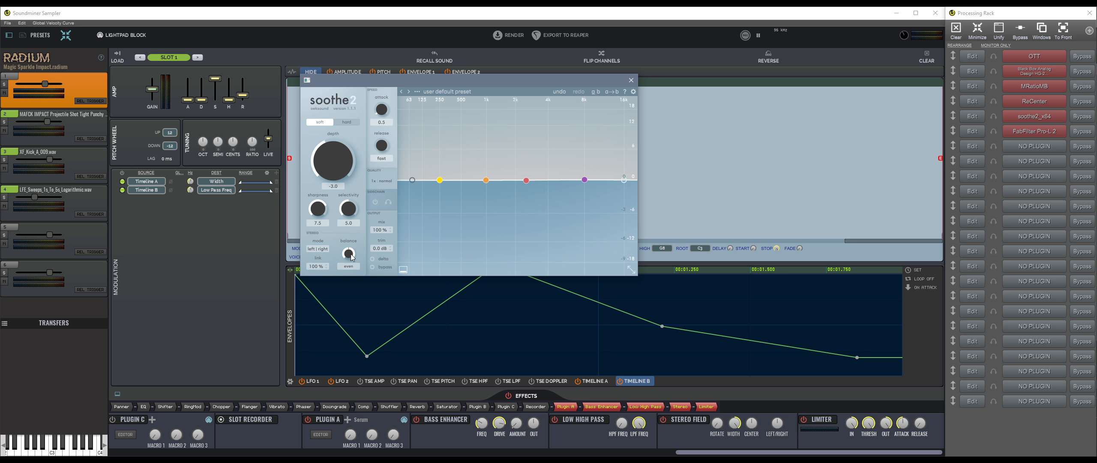
pyautogui.click(631, 81)
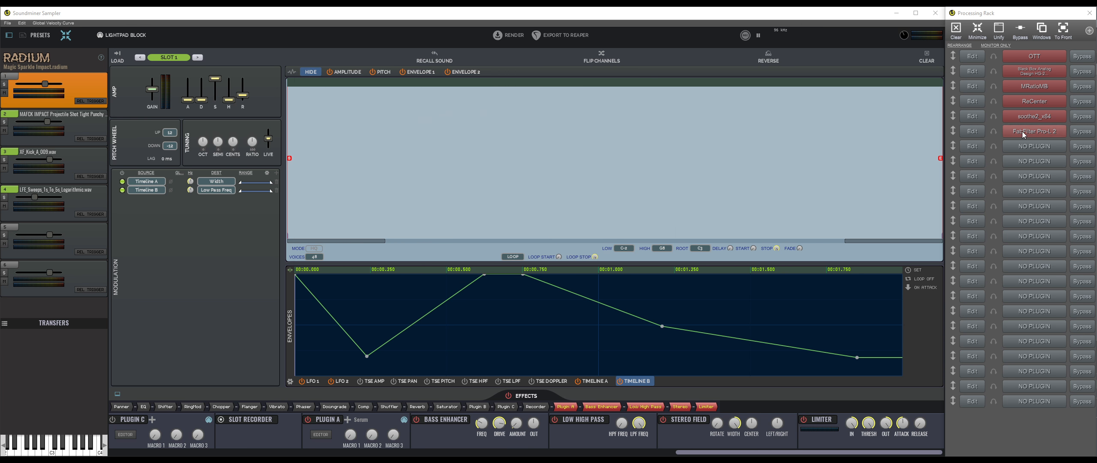